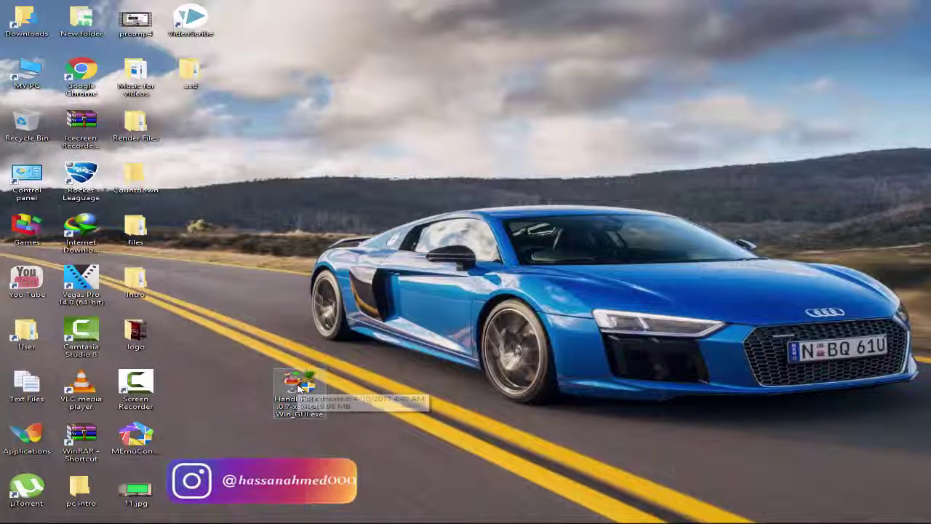
# - Run the HandBrake installer on the desktop and install HandBrake 1.0.7 into C:\Program Files\HandBrake
pyautogui.moveTo(299, 389); pyautogui.dragTo(409, 390)
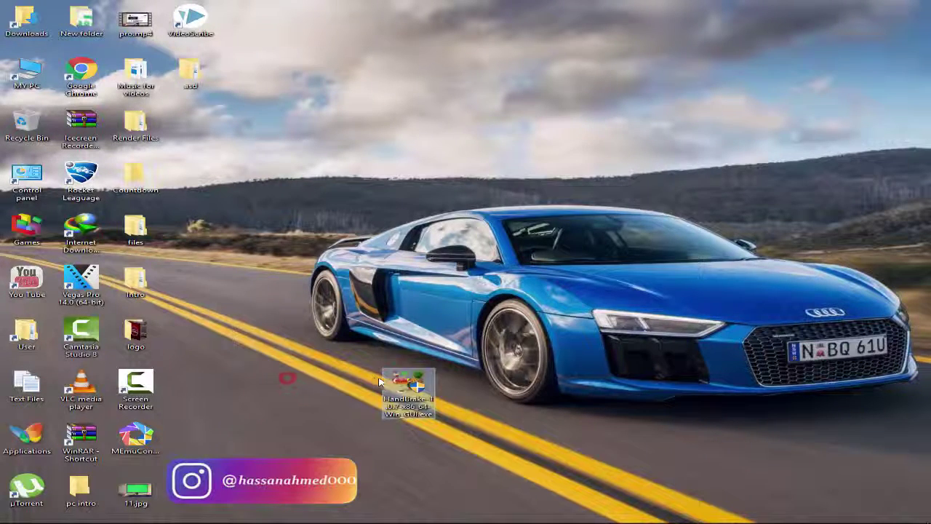
pyautogui.rightClick(396, 378)
pyautogui.click(457, 146)
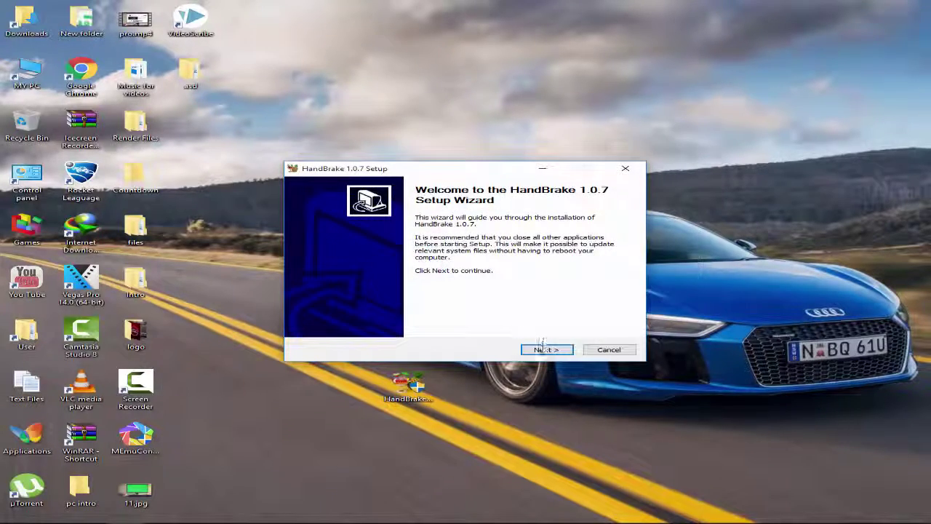
pyautogui.click(544, 348)
pyautogui.click(547, 350)
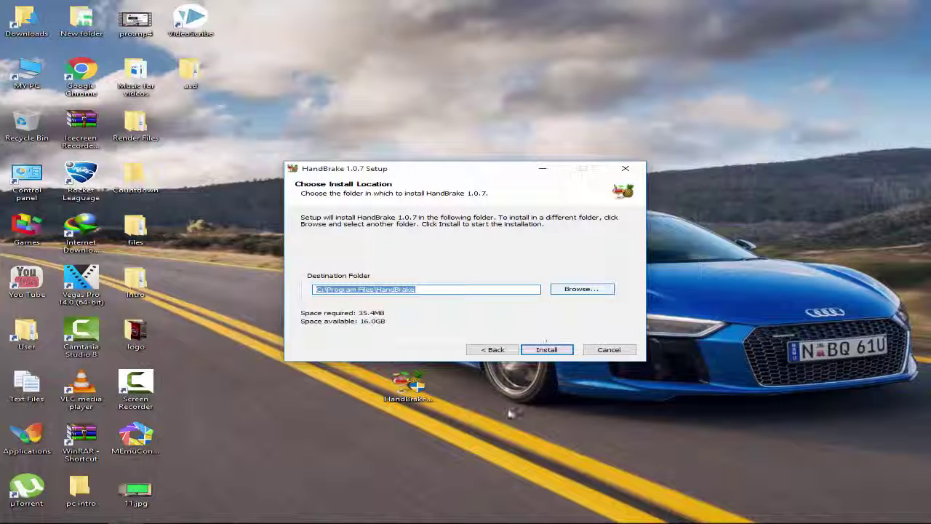
pyautogui.click(546, 350)
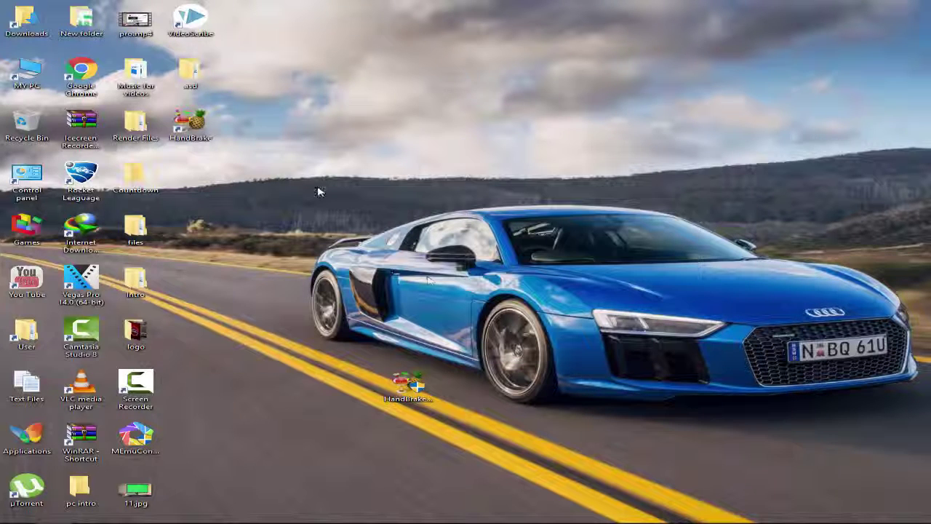
# - Launch HandBrake and open the single video file apps through WATSUP.mp4 as the source
pyautogui.doubleClick(193, 123)
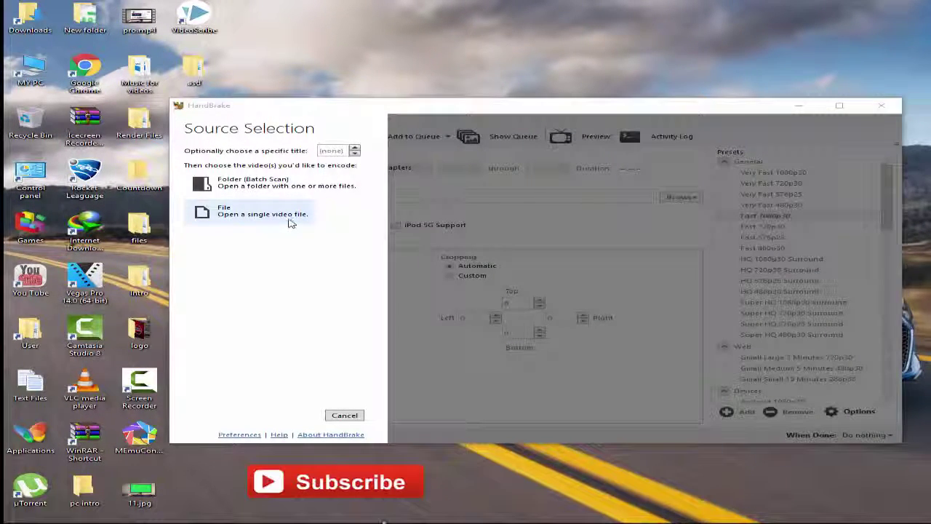
pyautogui.click(291, 223)
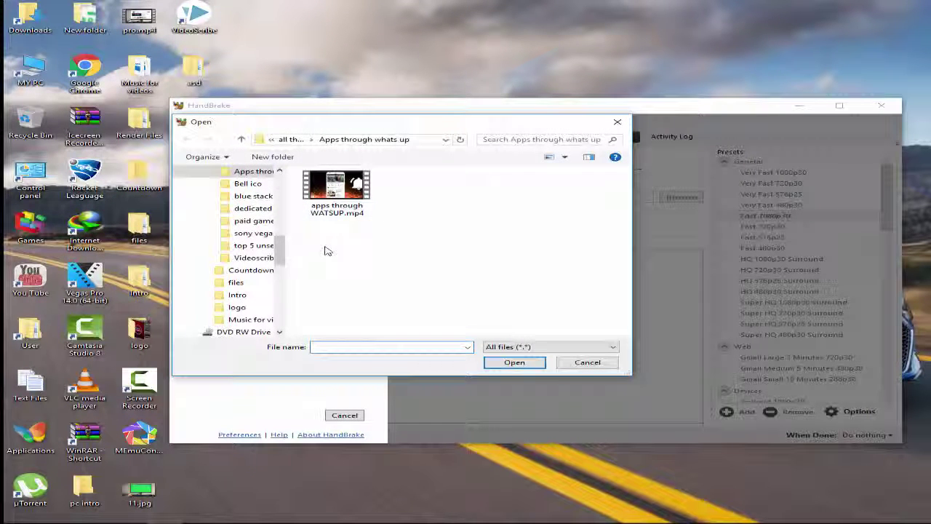
pyautogui.click(329, 183)
pyautogui.click(514, 362)
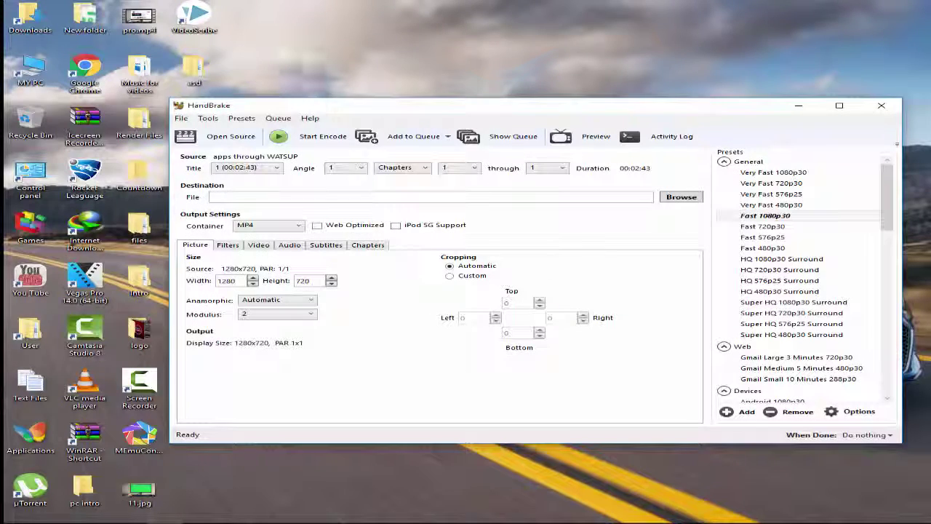
# - Check the original size of apps through WATSUP.mp4 in its file properties, within the Render Files subfolder Apps through whats up
pyautogui.moveTo(262, 99); pyautogui.dragTo(274, 99)
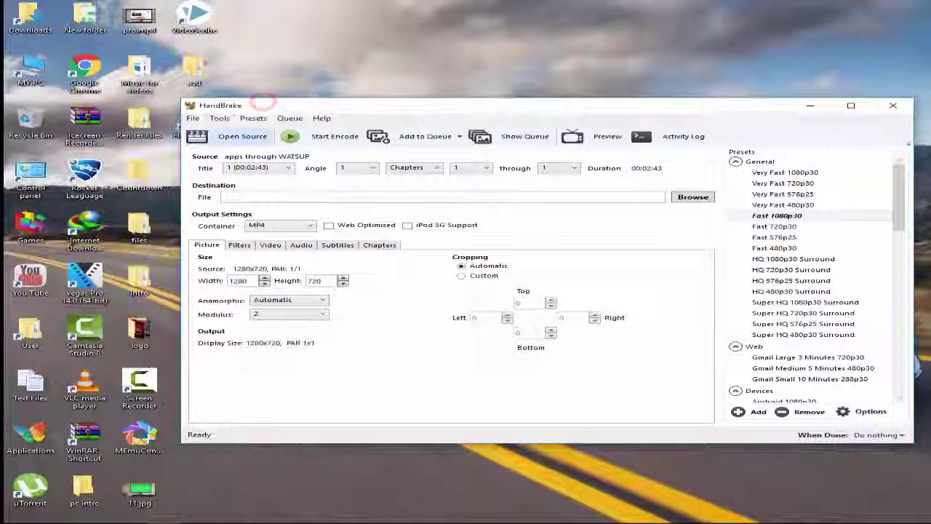
pyautogui.click(145, 131)
pyautogui.doubleClick(145, 132)
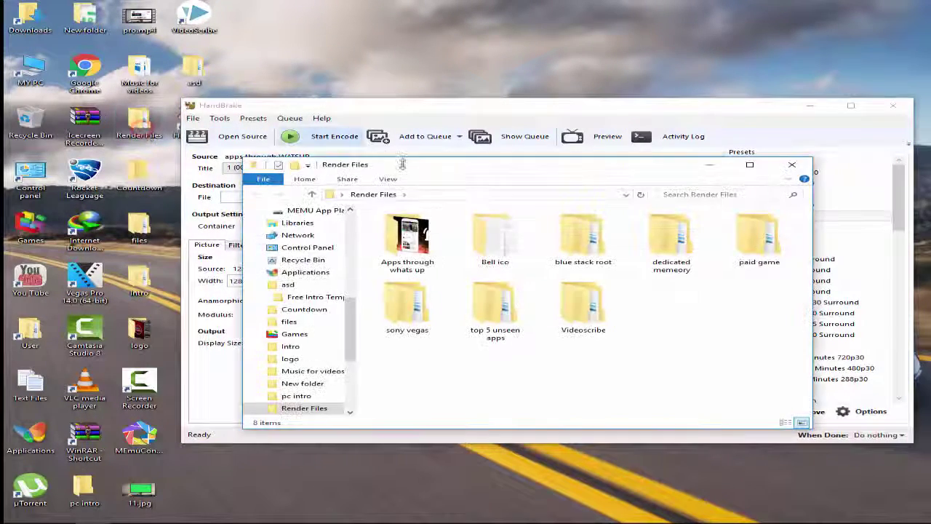
pyautogui.doubleClick(409, 232)
pyautogui.rightClick(409, 234)
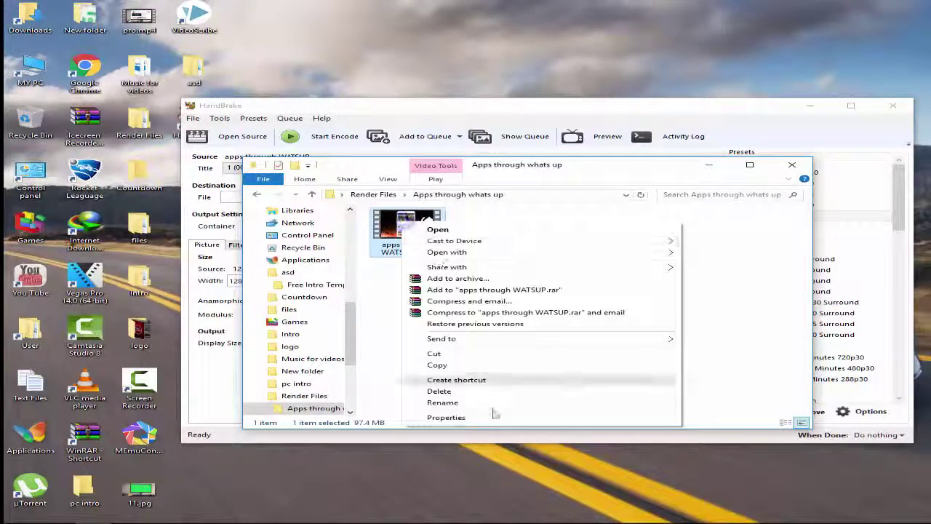
pyautogui.click(440, 416)
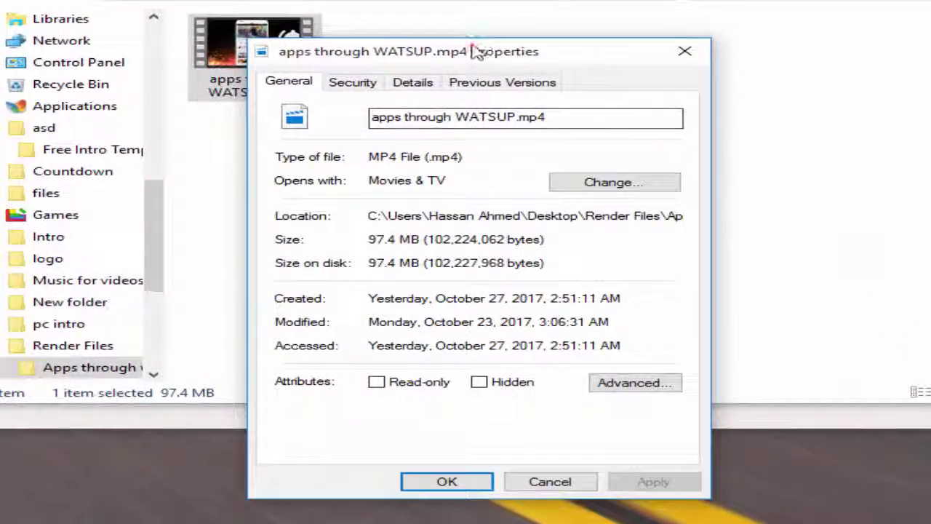
pyautogui.moveTo(489, 93); pyautogui.dragTo(453, 58)
pyautogui.moveTo(335, 222); pyautogui.dragTo(377, 224)
pyautogui.click(381, 206)
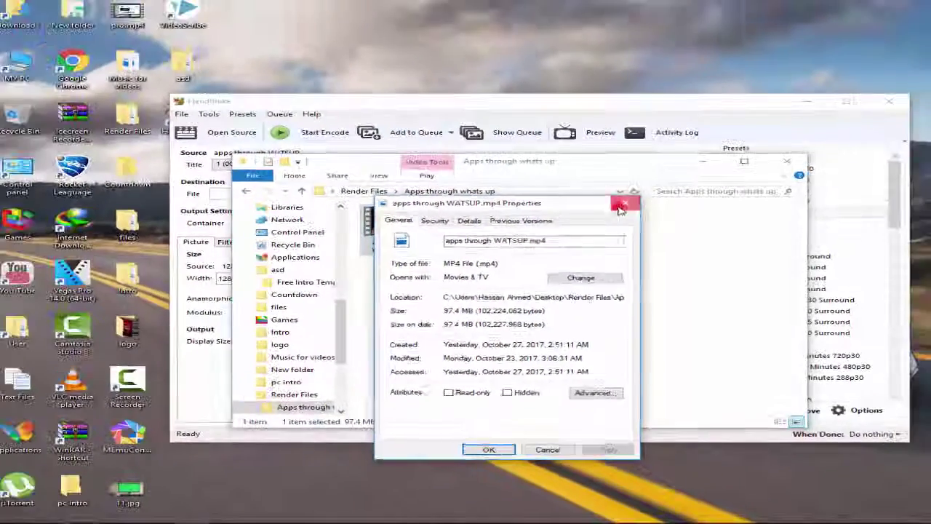
pyautogui.click(626, 127)
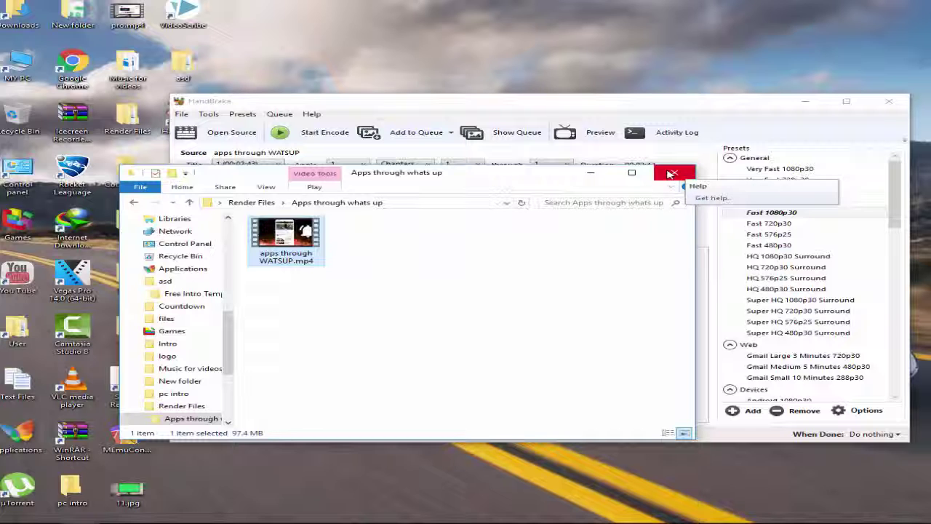
pyautogui.click(671, 175)
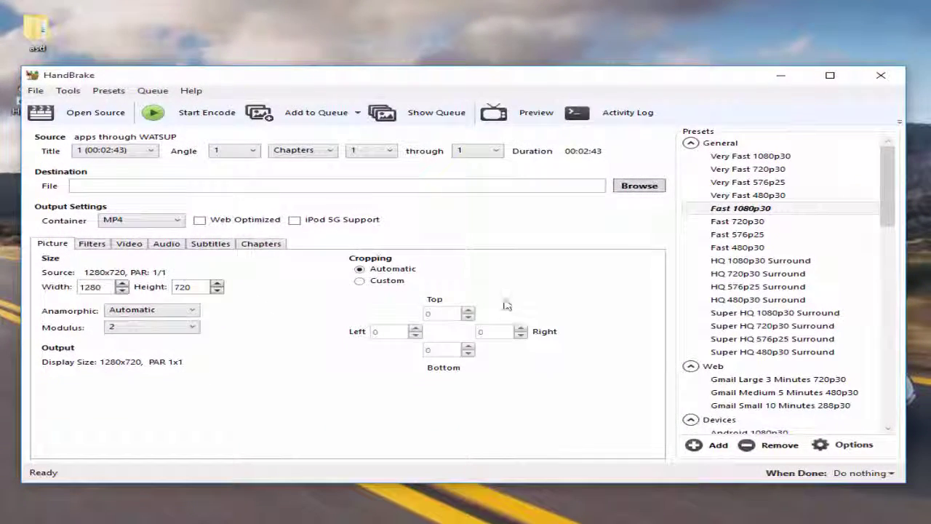
# - Choose the Fast 1080p30 preset and switch the picture cropping to Custom
pyautogui.click(750, 210)
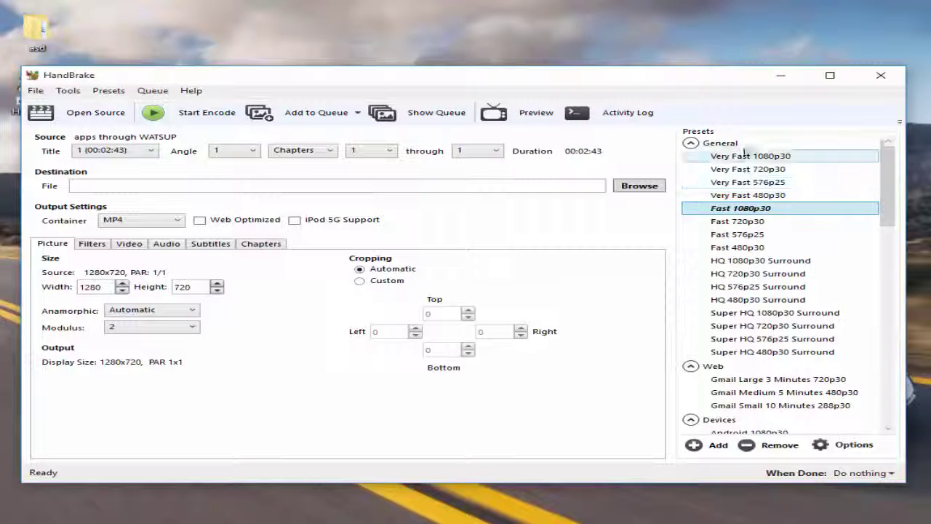
pyautogui.click(741, 210)
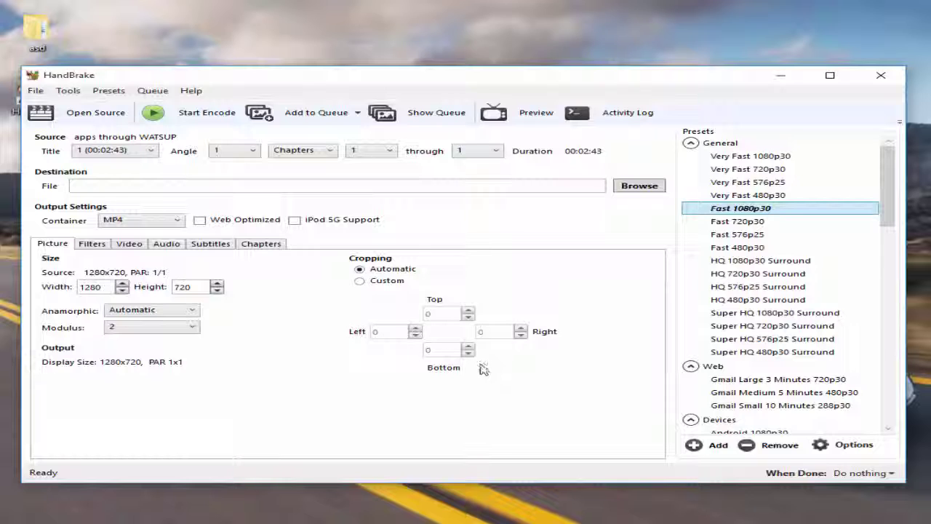
pyautogui.click(360, 282)
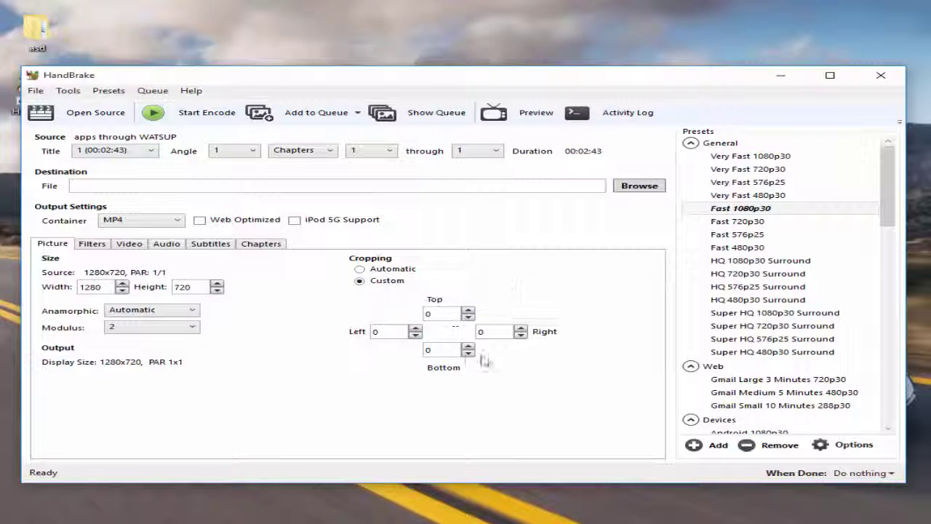
# - Select H.264 (x264) as the video codec and set the constant quality to RF 15
pyautogui.click(94, 248)
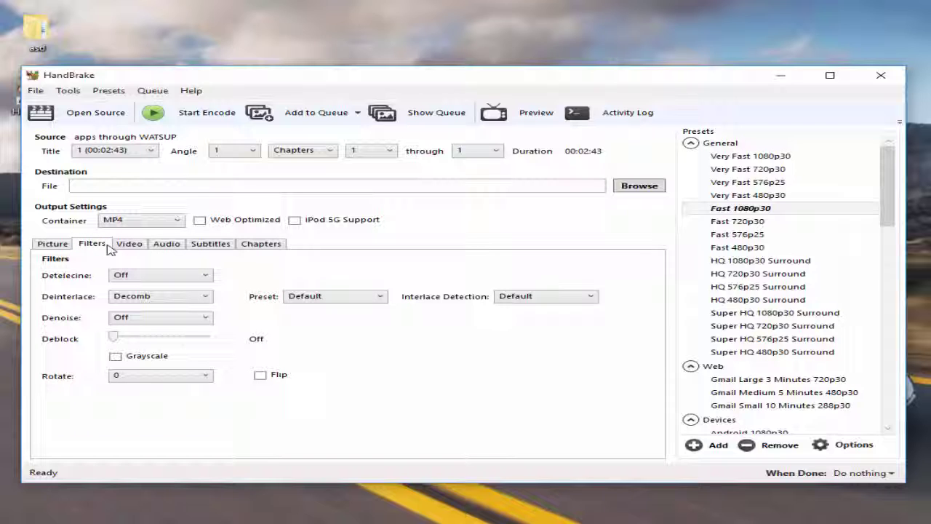
pyautogui.click(128, 246)
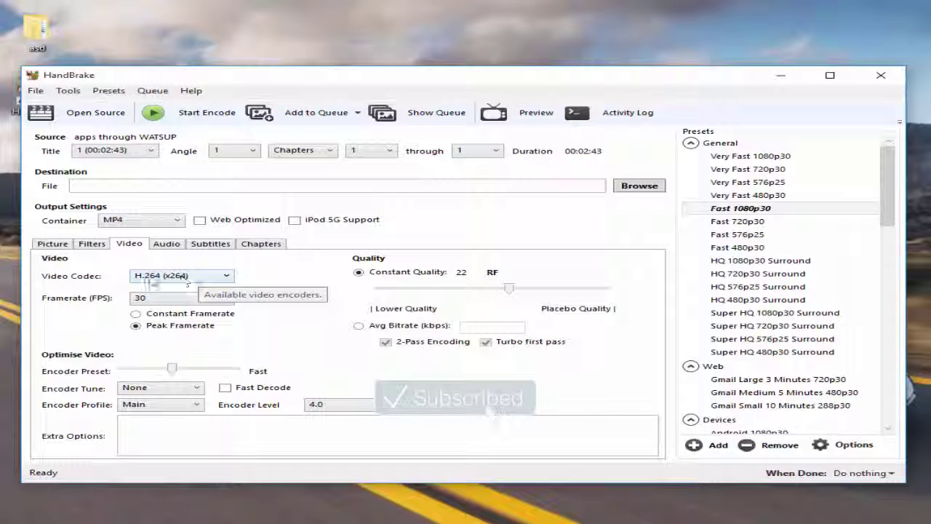
pyautogui.click(225, 278)
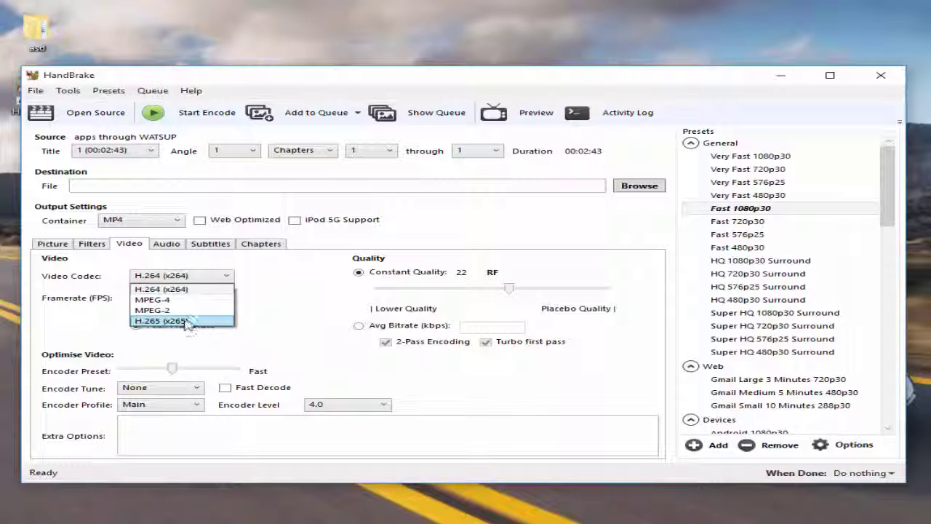
pyautogui.click(193, 290)
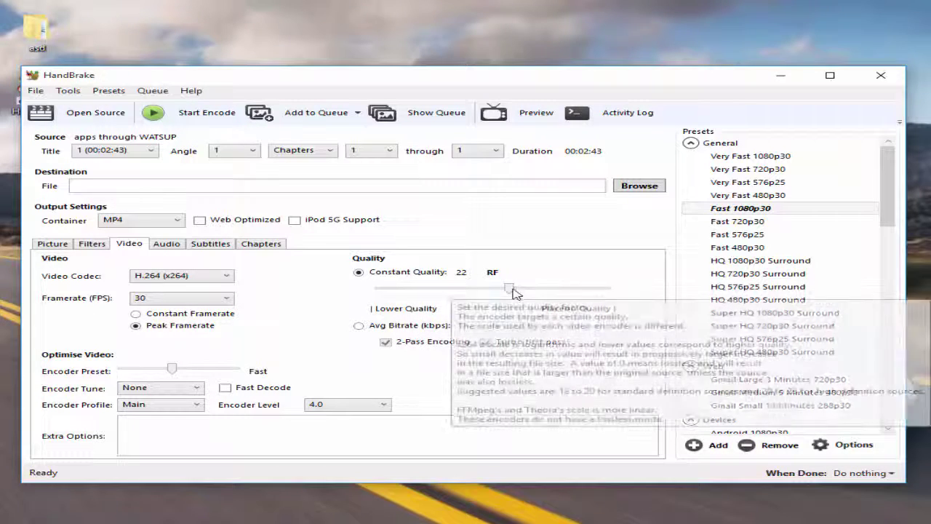
pyautogui.moveTo(513, 293); pyautogui.dragTo(557, 291)
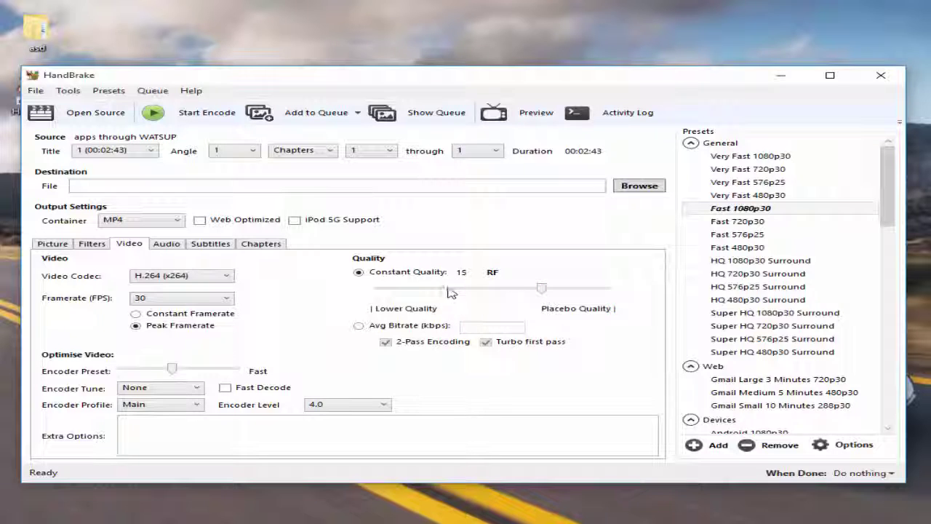
# - Enable Web Optimized output and select a bitrate of 160 for the audio track
pyautogui.click(199, 220)
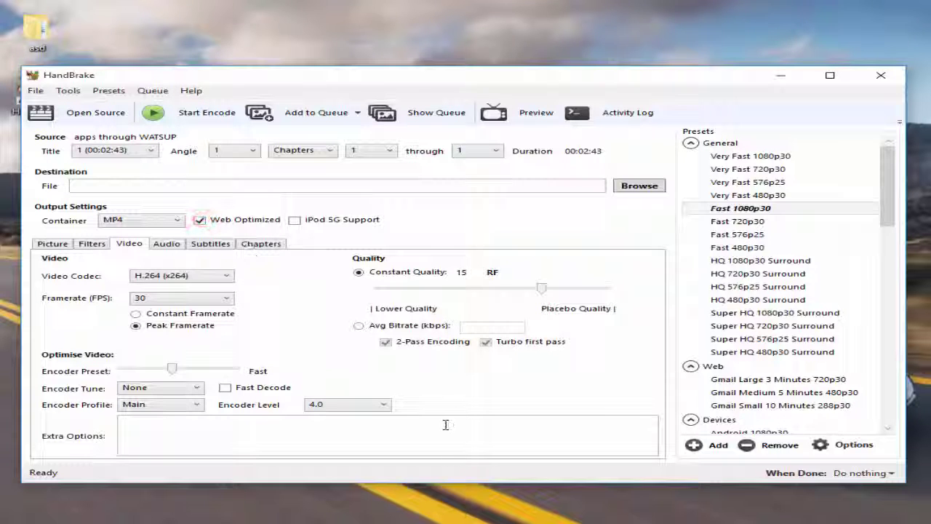
pyautogui.click(166, 244)
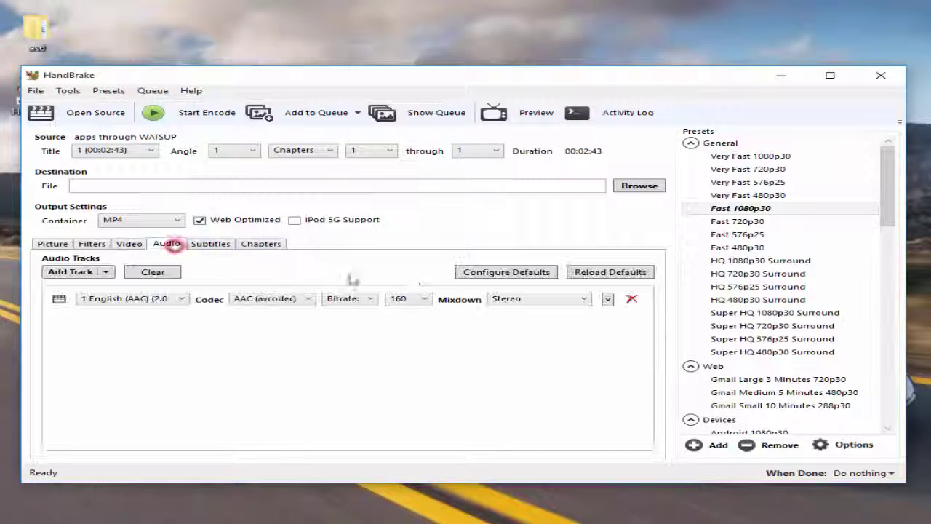
pyautogui.click(424, 298)
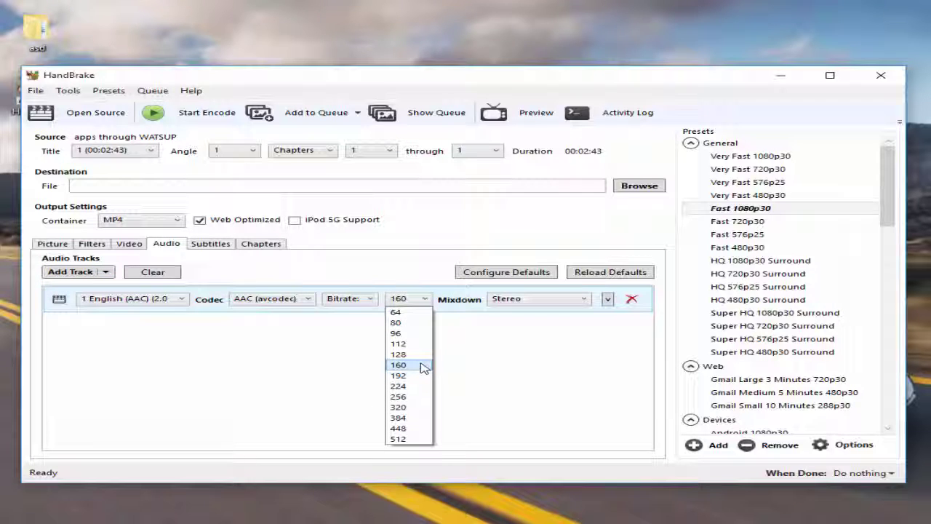
pyautogui.click(424, 365)
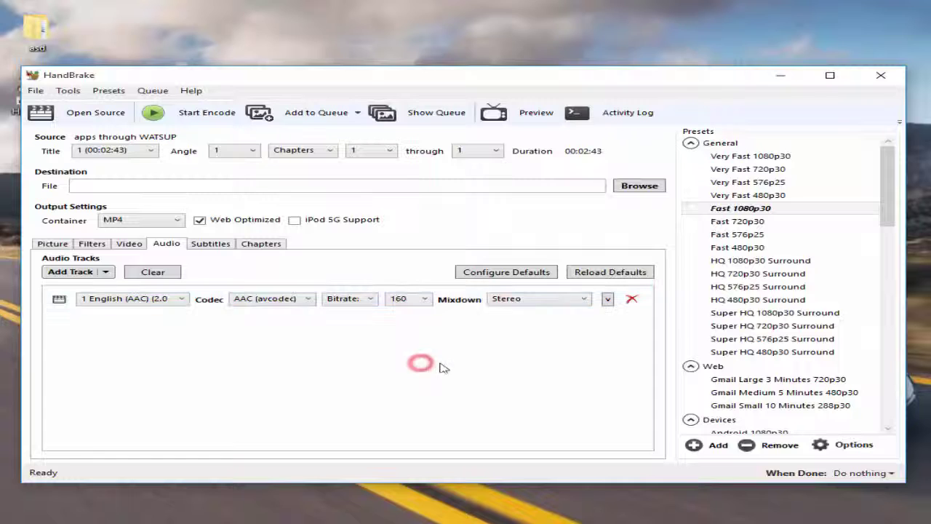
# - Set the destination to Smple.mp4 on the Desktop and start the encode
pyautogui.click(651, 185)
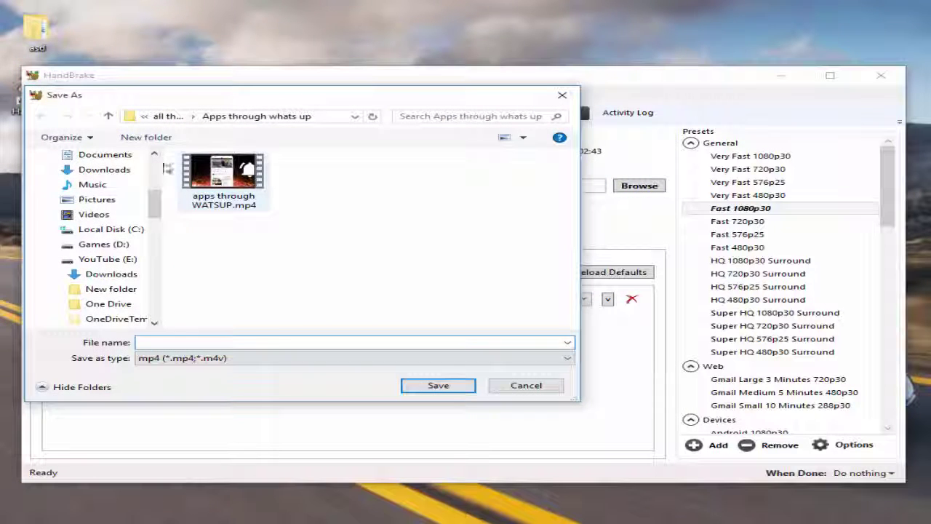
pyautogui.scroll(2, 112, 218)
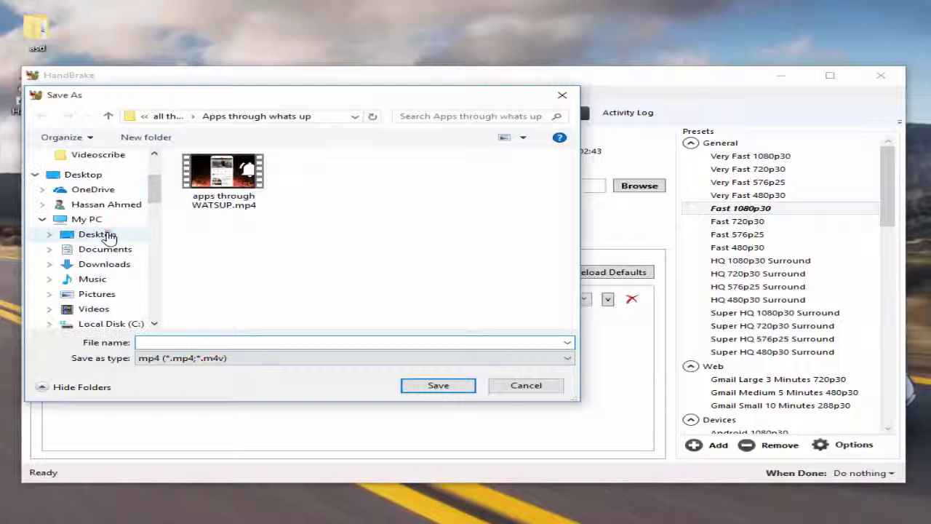
pyautogui.click(107, 237)
pyautogui.click(196, 346)
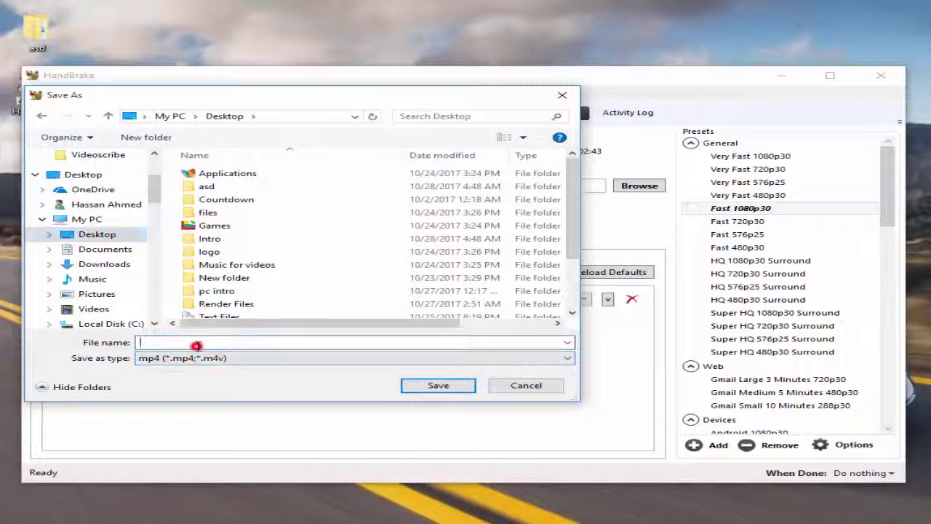
pyautogui.write('Small')
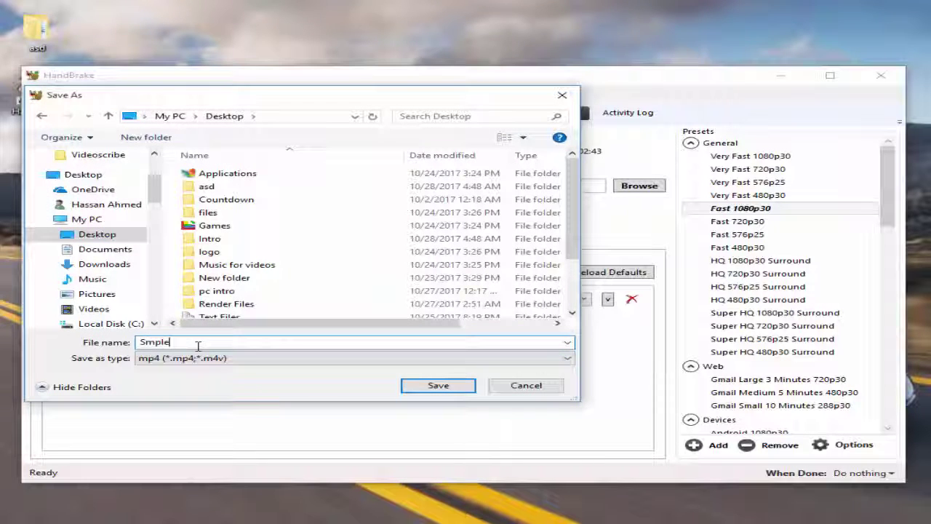
pyautogui.click(439, 385)
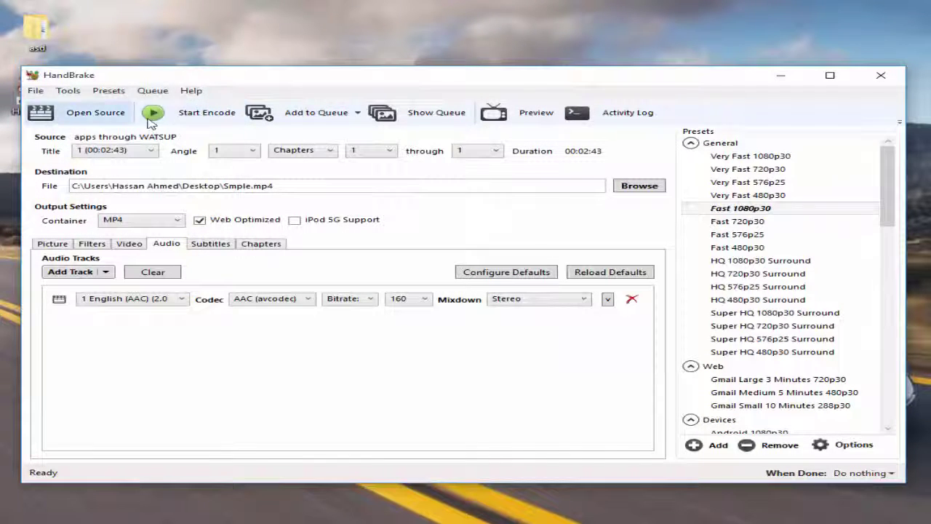
pyautogui.click(204, 116)
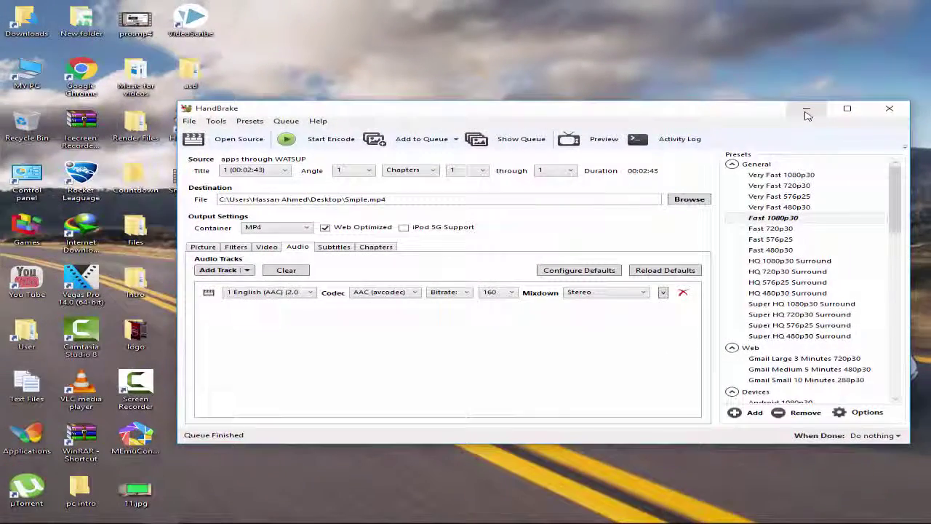
# - Minimize HandBrake and check the size of the encoded Smple.mp4 on the desktop in its file properties
pyautogui.click(806, 112)
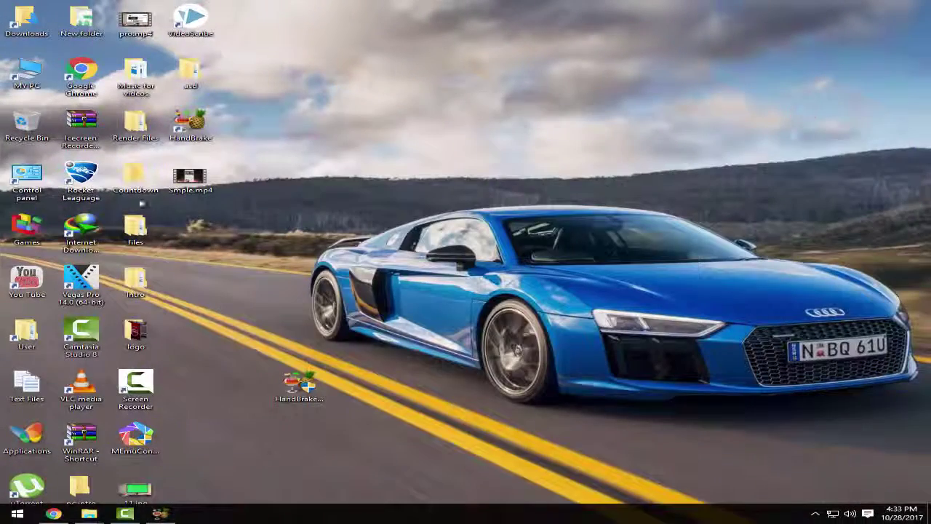
pyautogui.moveTo(181, 183); pyautogui.dragTo(243, 180)
pyautogui.rightClick(243, 179)
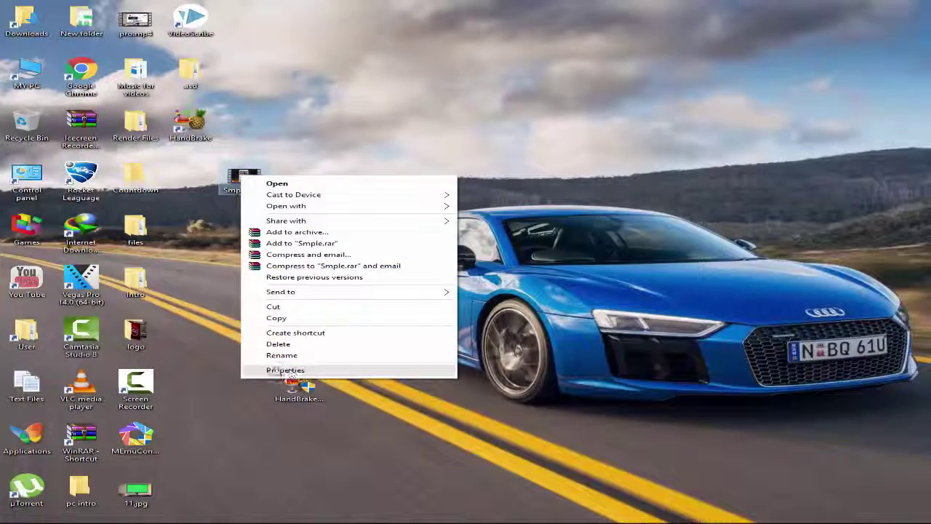
pyautogui.click(271, 371)
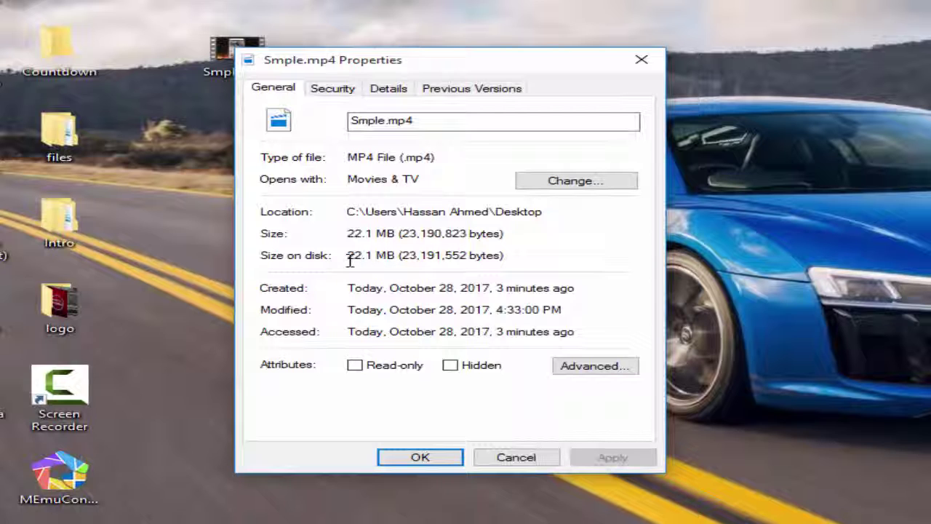
pyautogui.moveTo(350, 260); pyautogui.dragTo(395, 261)
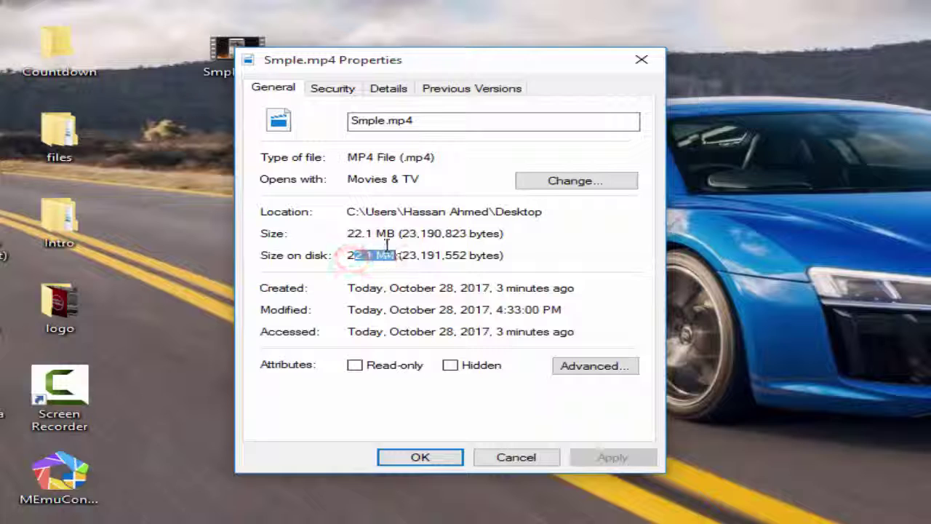
pyautogui.click(631, 61)
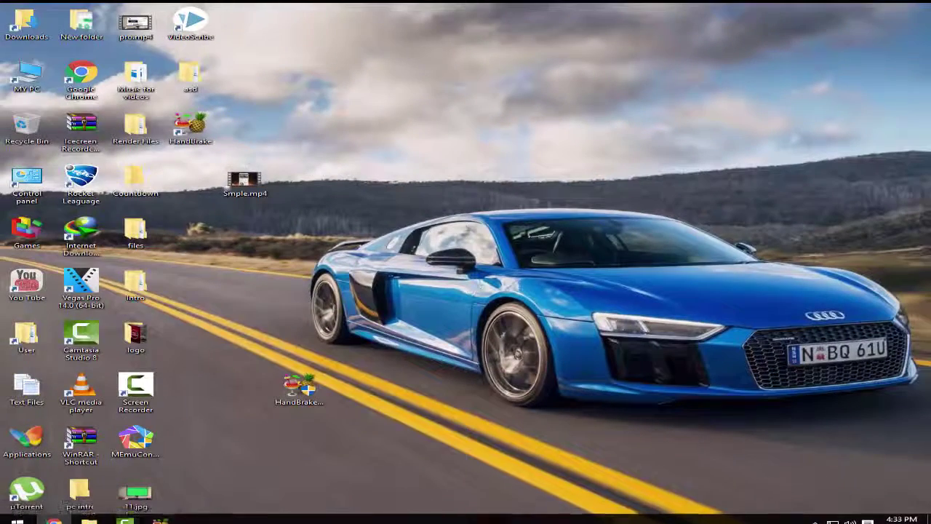
# - Play Smple.mp4 in Movies & TV to review its picture quality, pausing the playback
pyautogui.doubleClick(245, 178)
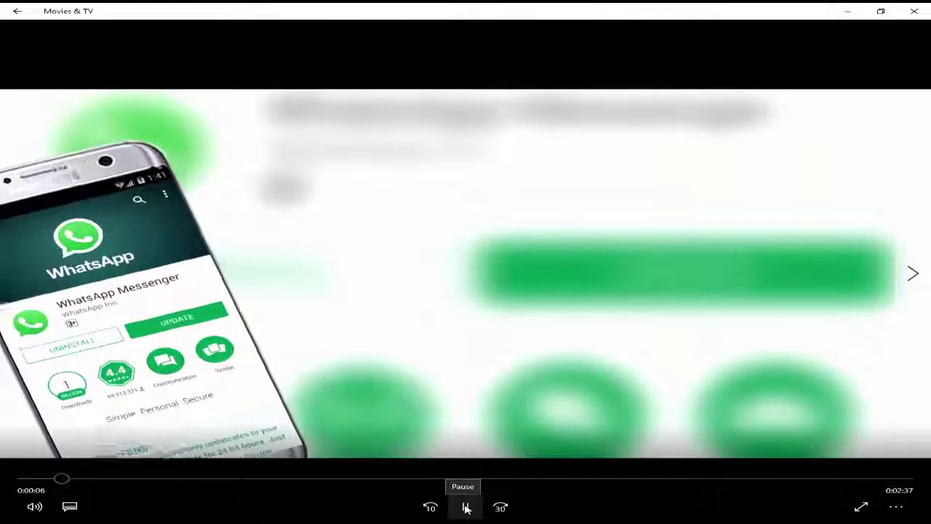
pyautogui.click(467, 508)
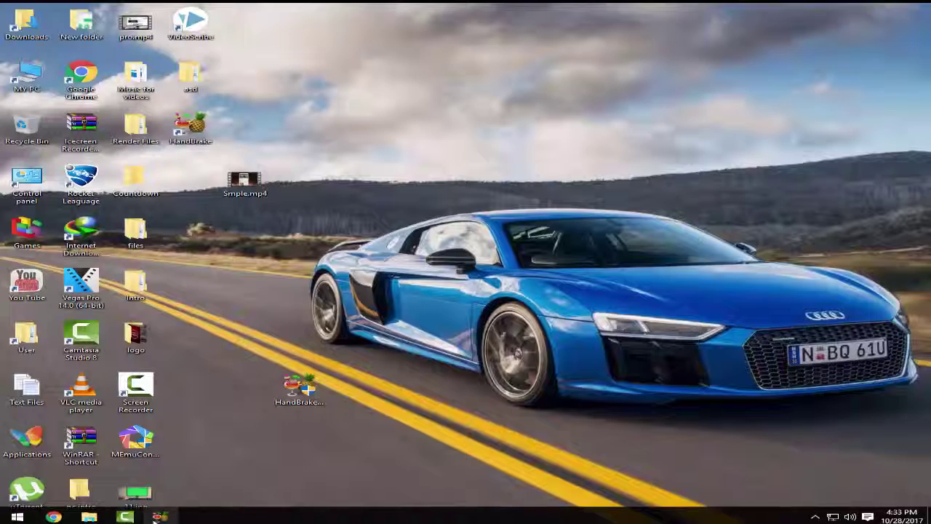
pyautogui.moveTo(160, 516)
pyautogui.moveTo(146, 462)
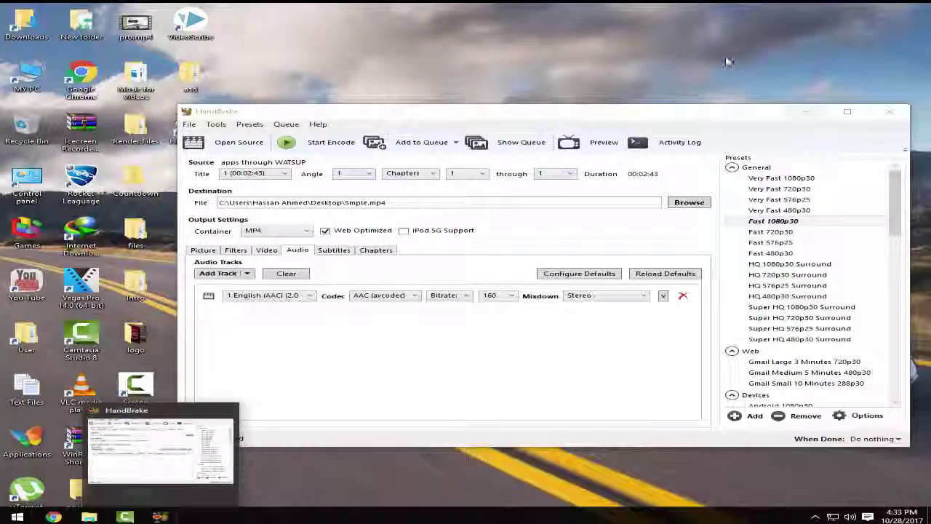